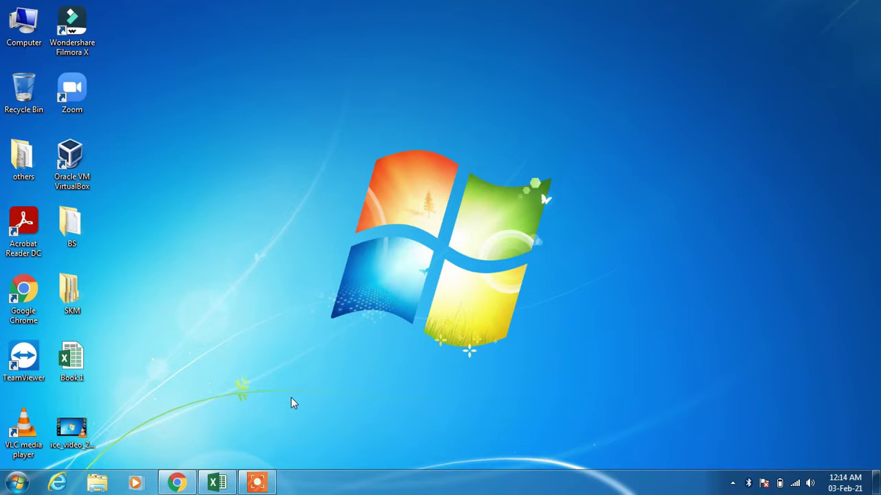
- Restore the Book1 Excel window to show the Case 1 name-and-age table
left_click(219, 484)
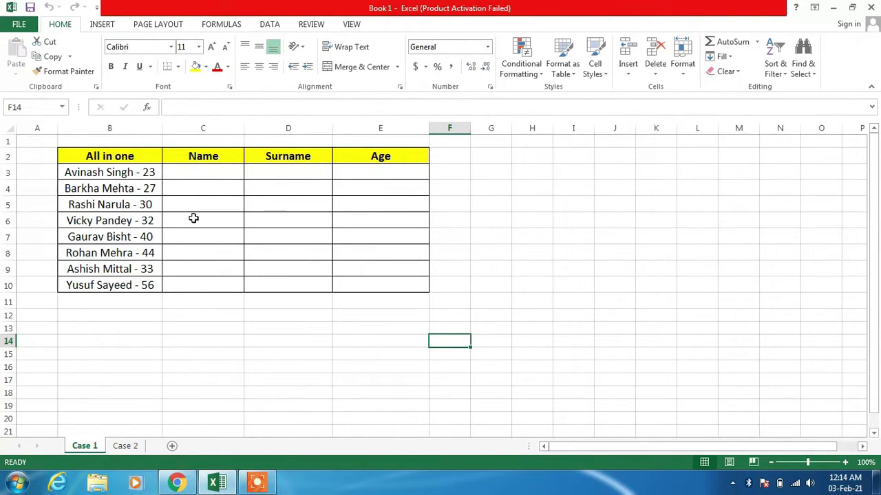
- Select B3:B10 and start a Delimited Text to Columns split, advancing to step 2
left_click_drag(106, 172, 111, 285)
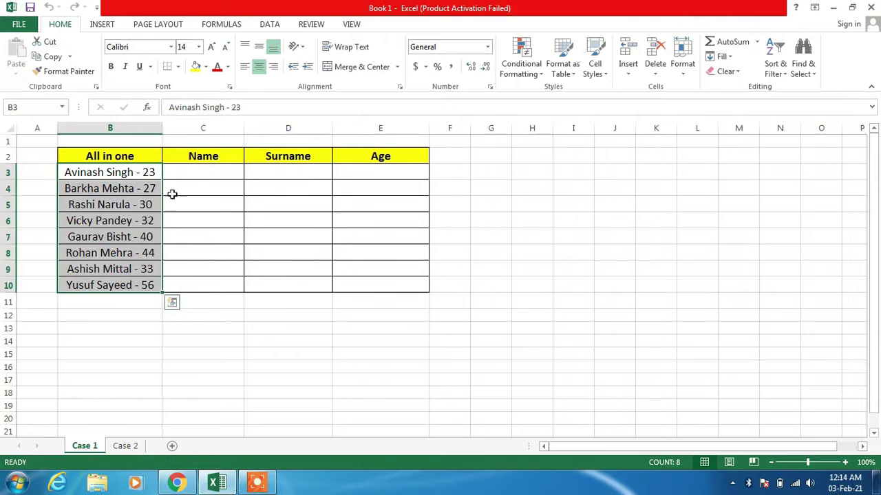
left_click(270, 25)
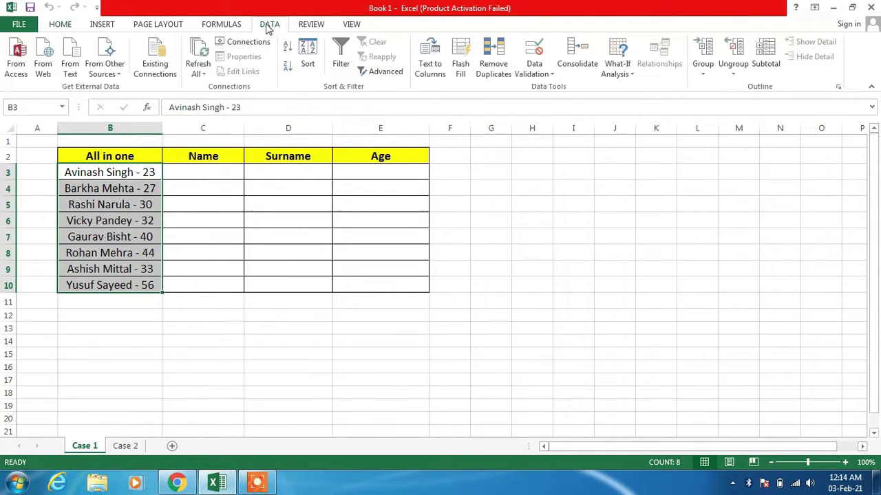
left_click(431, 69)
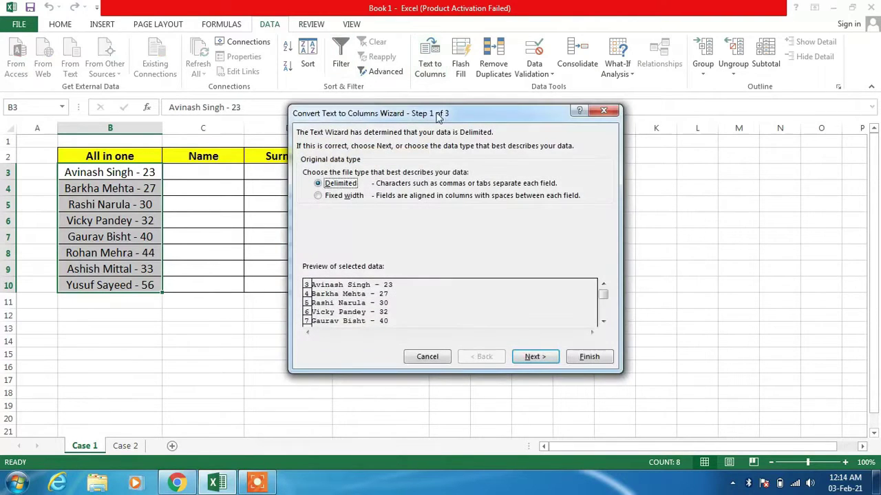
left_click_drag(443, 123, 445, 117)
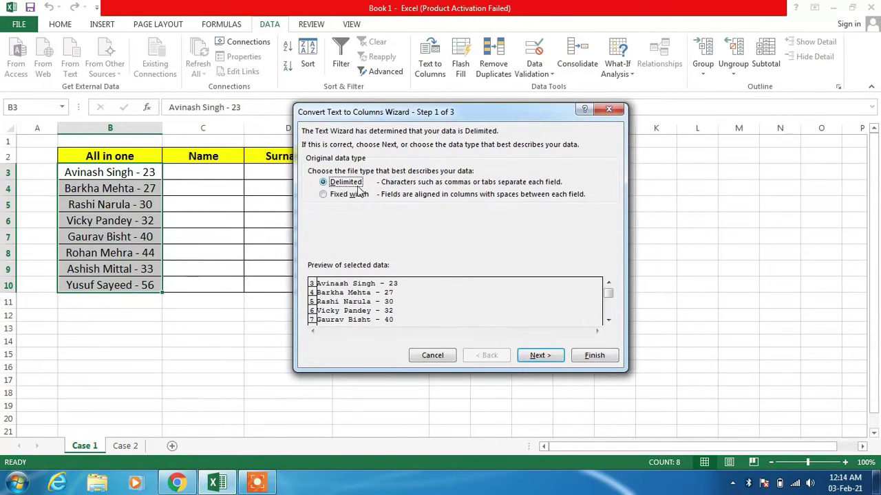
left_click(536, 358)
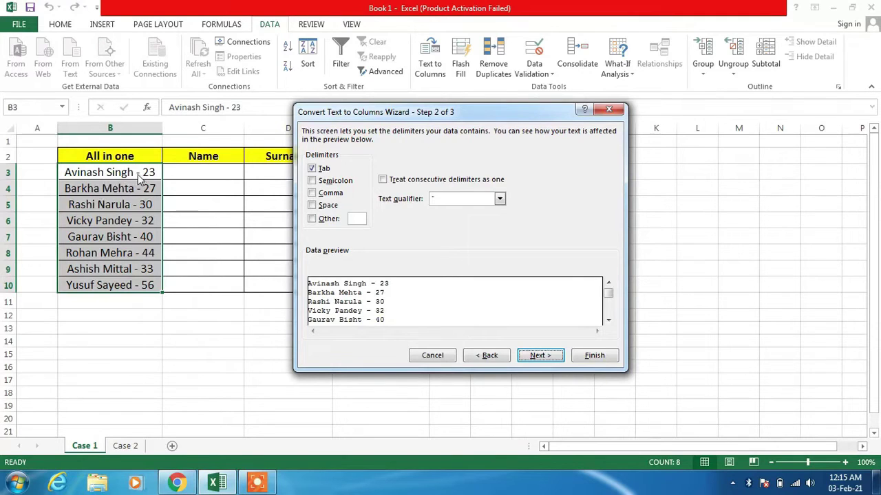
- Replace the Tab delimiter with Space and a hyphen (-) in Other, then advance to step 3
left_click(315, 170)
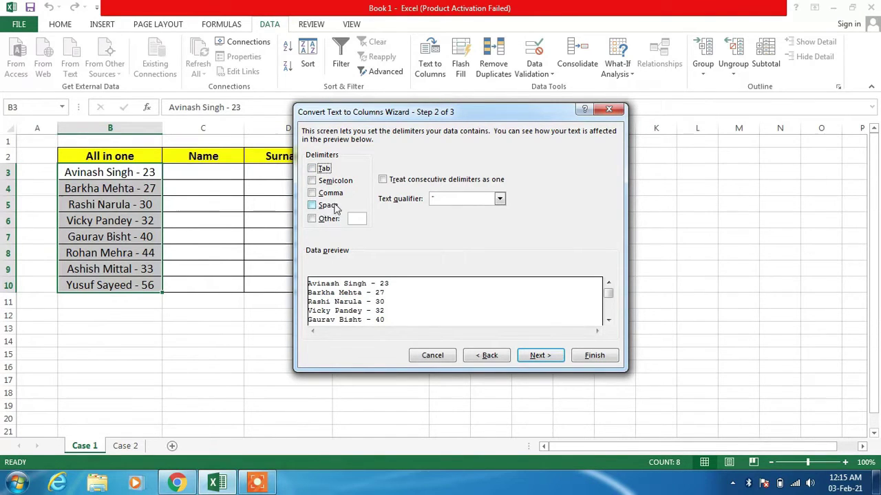
left_click(313, 206)
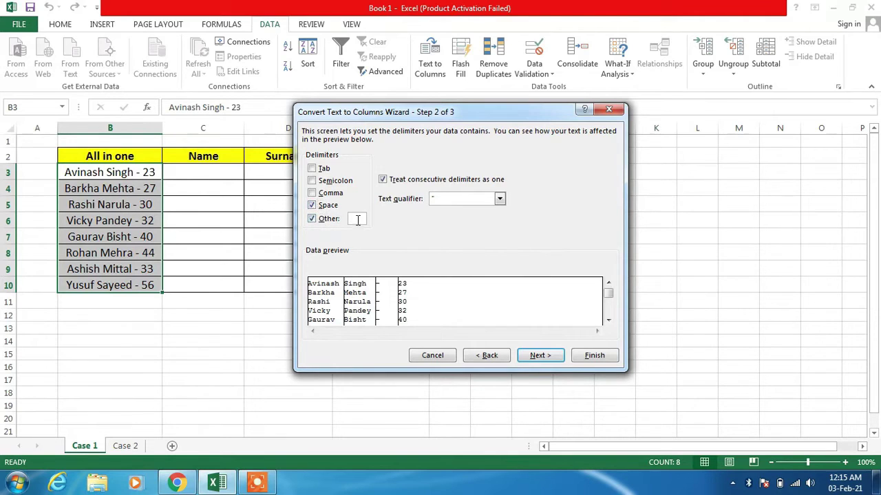
type("-")
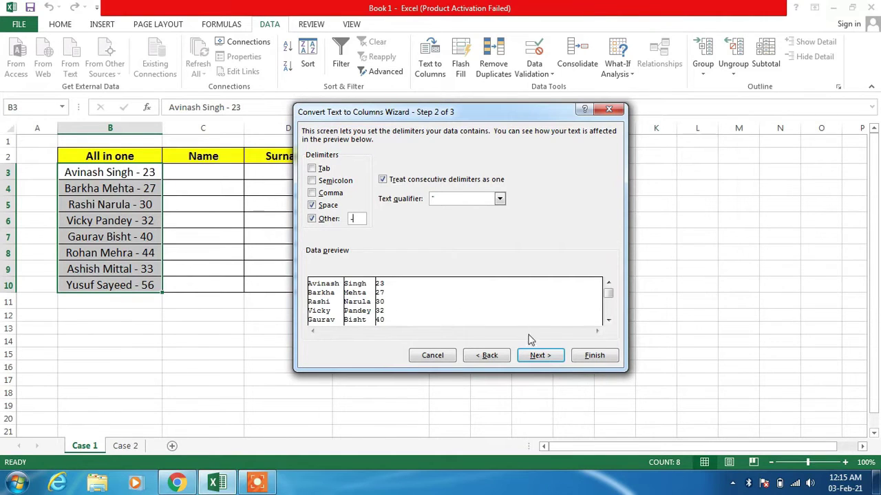
left_click(546, 359)
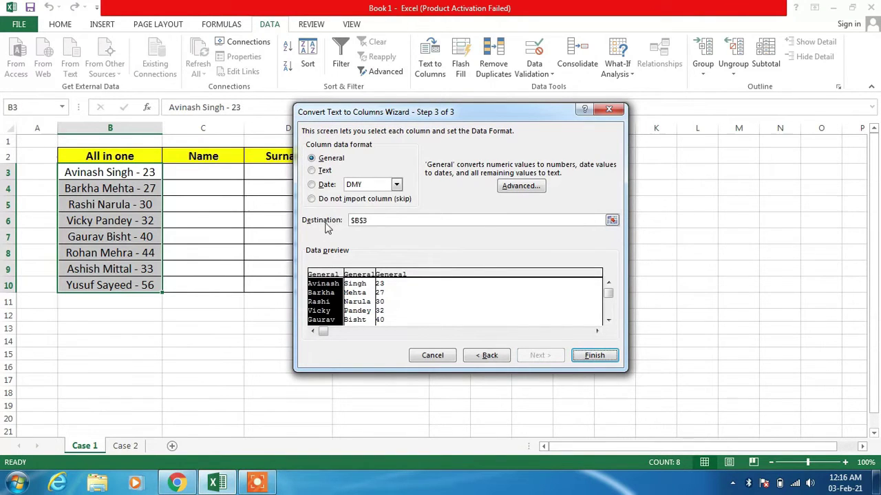
- Set the split destination to $C$3, finish, and confirm replacing existing cells
left_click(611, 221)
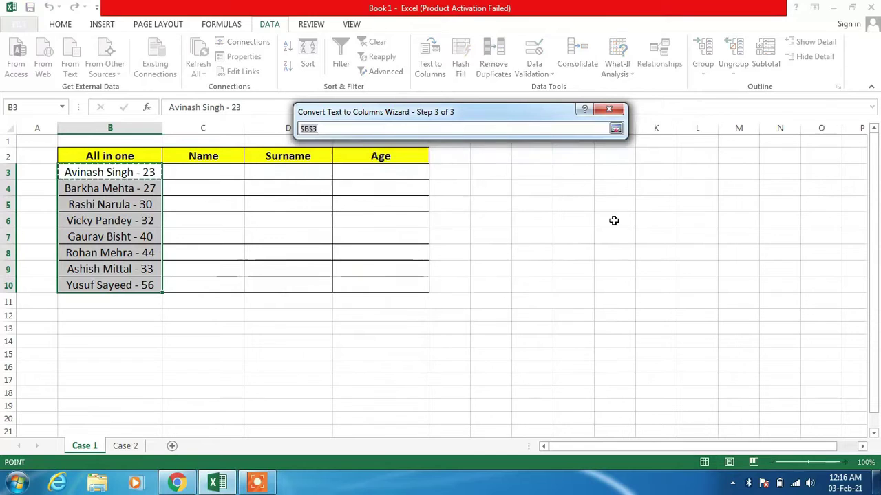
left_click(211, 173)
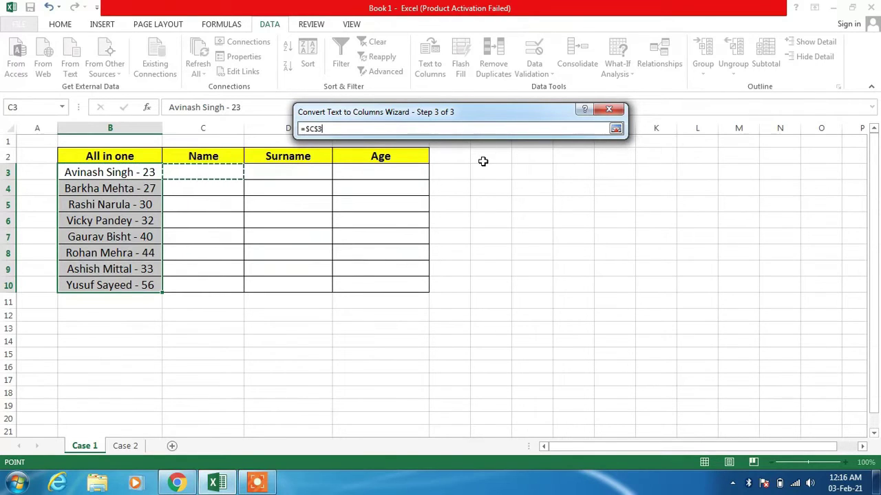
left_click(614, 130)
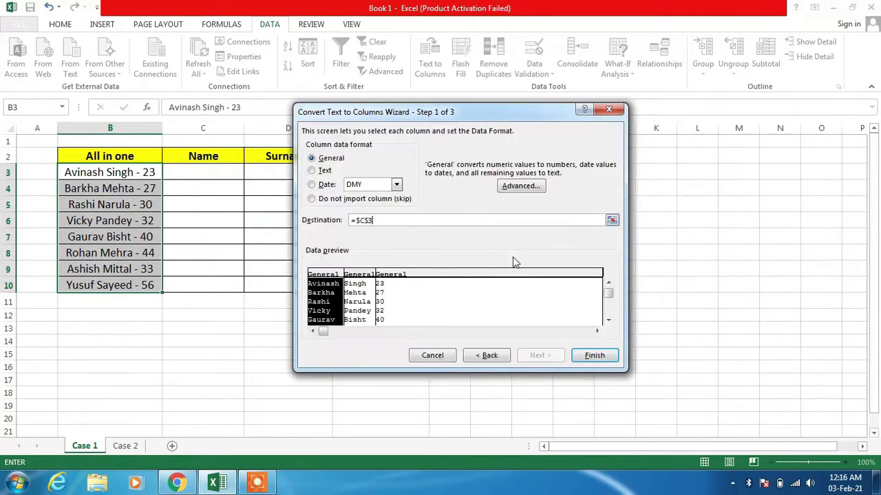
left_click(585, 356)
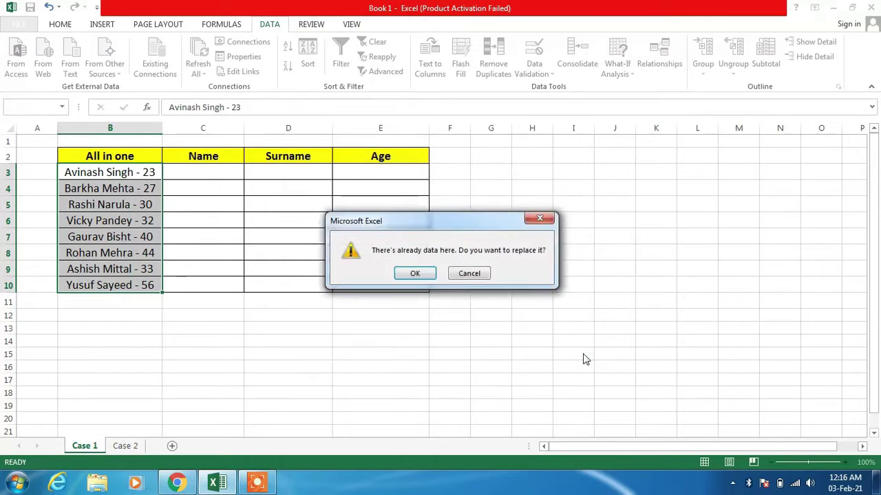
left_click(416, 274)
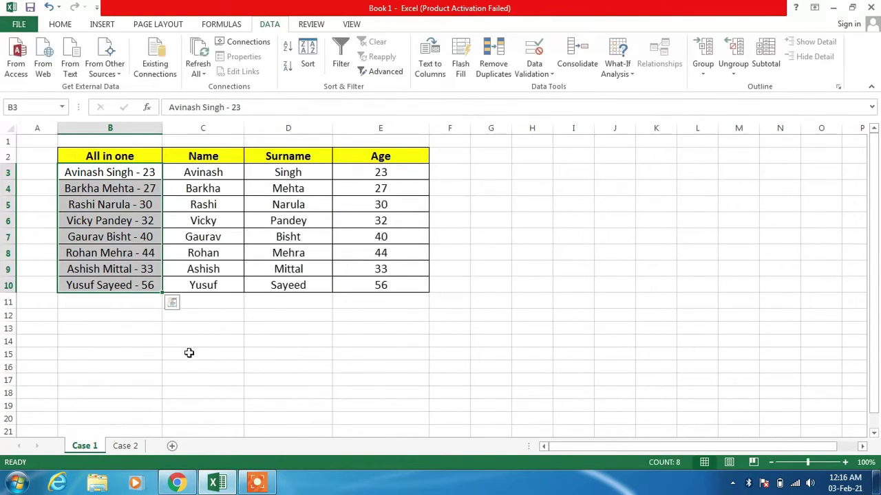
- Deselect the split range to review the filled Name, Surname and Age columns, then move to Case 2
left_click(219, 336)
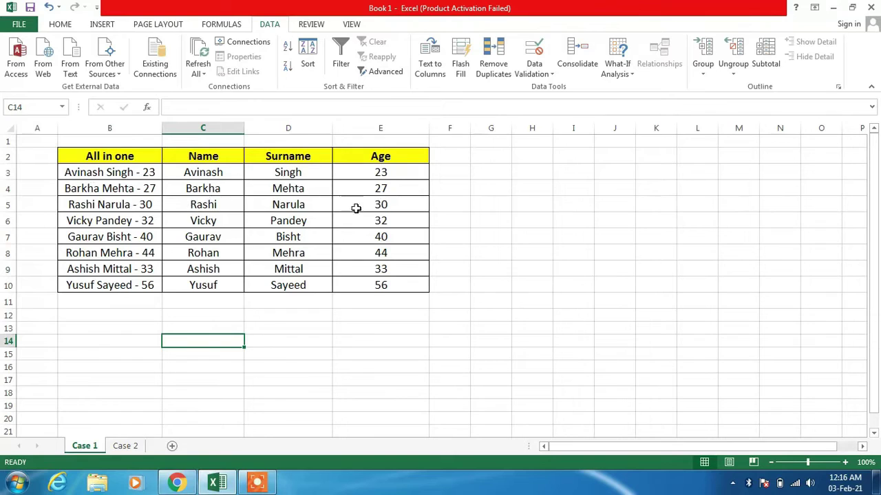
left_click(387, 337)
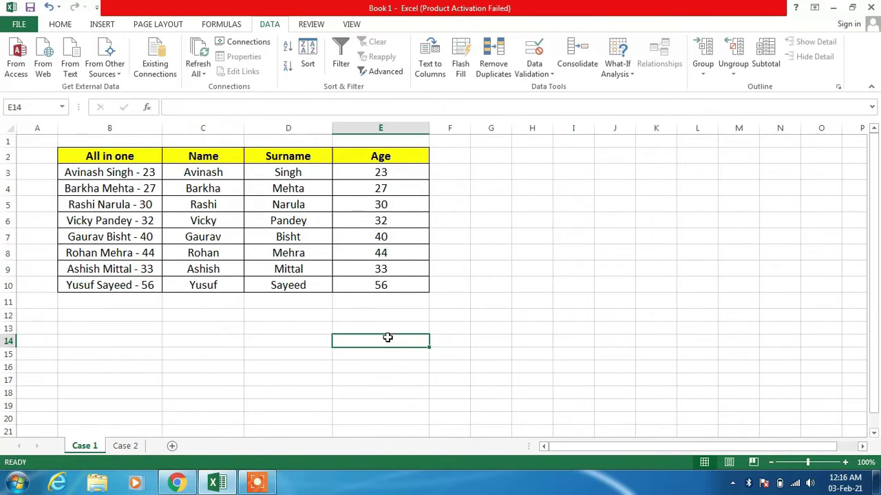
left_click(248, 340)
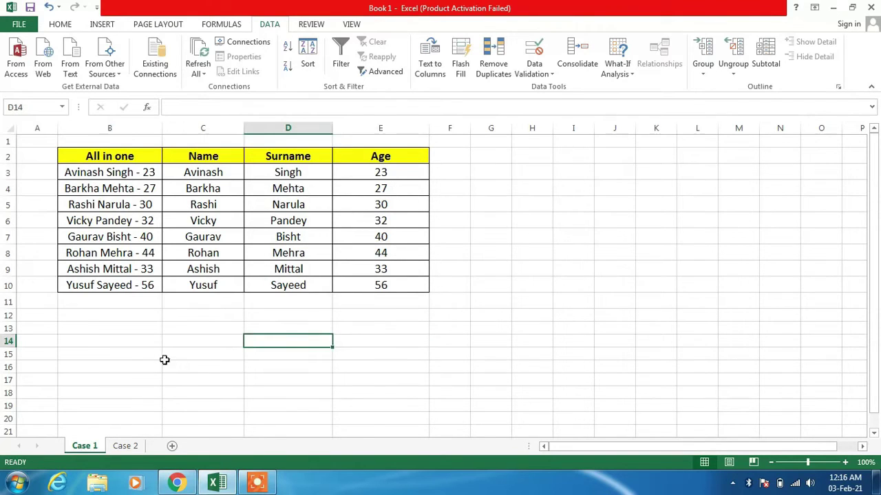
left_click(125, 446)
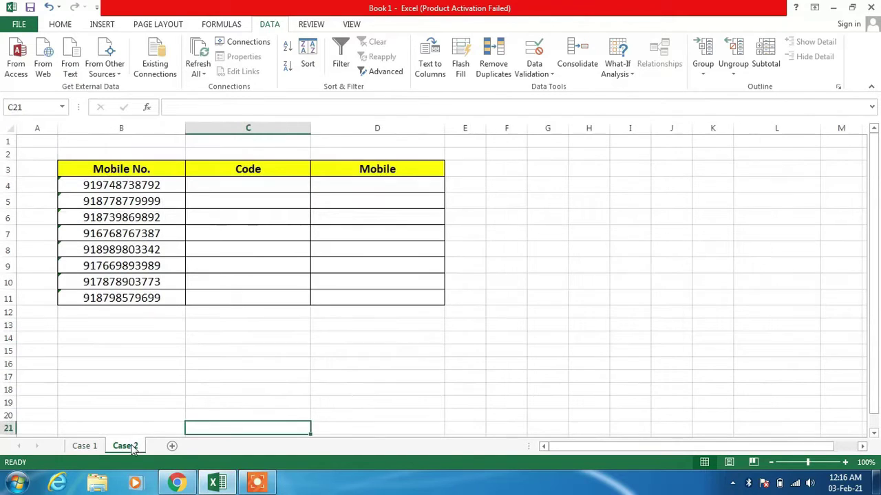
left_click(107, 347)
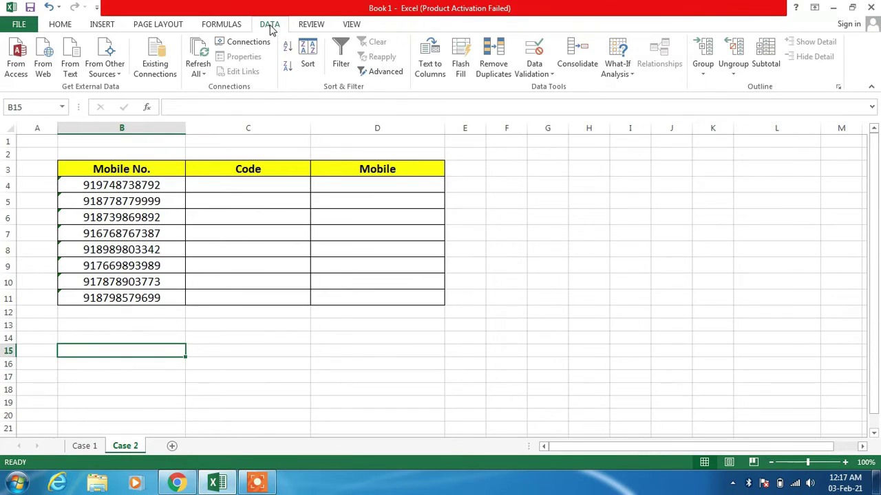
left_click(432, 73)
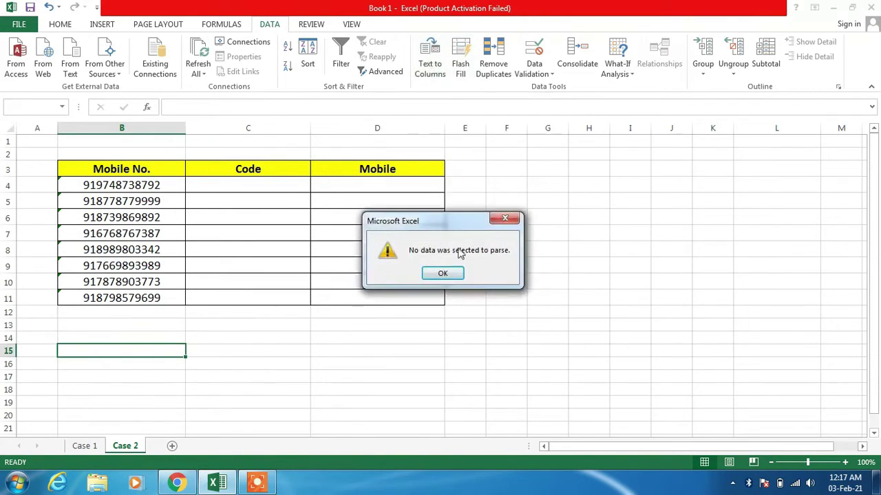
left_click(443, 273)
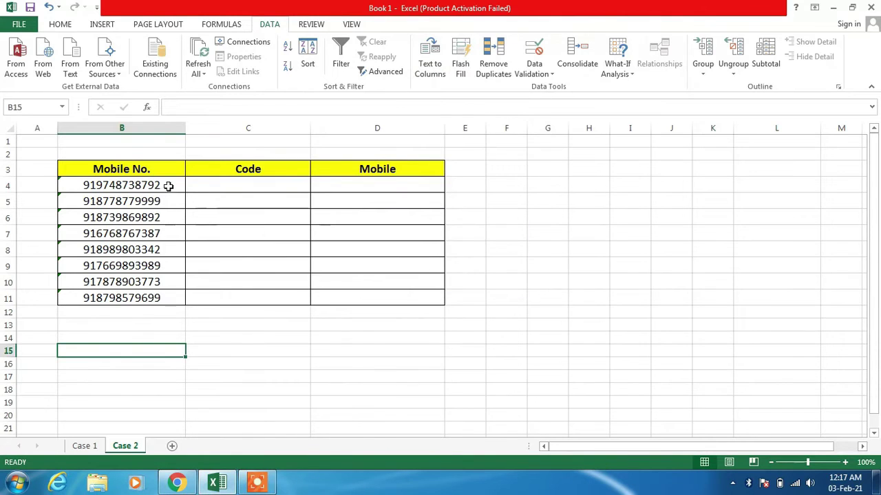
- Select mobile numbers B4:B11 and start a Fixed width Text to Columns split, breaking after two digits
left_click_drag(168, 186, 171, 298)
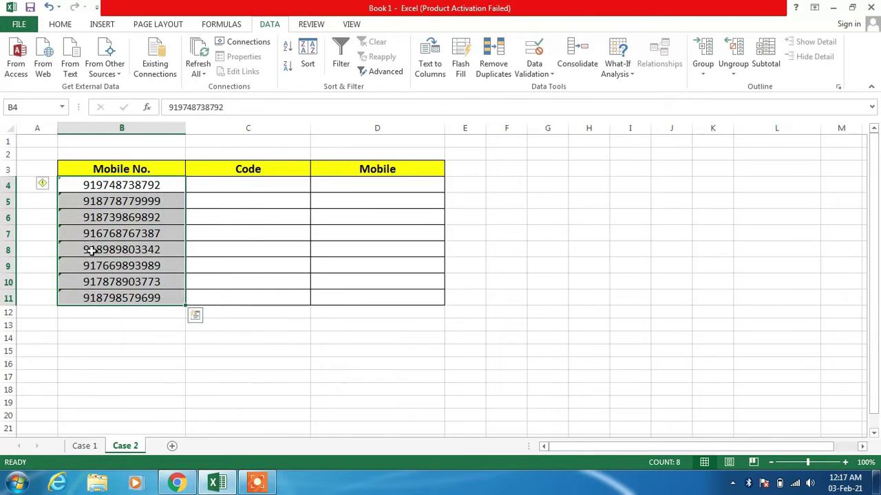
left_click(436, 74)
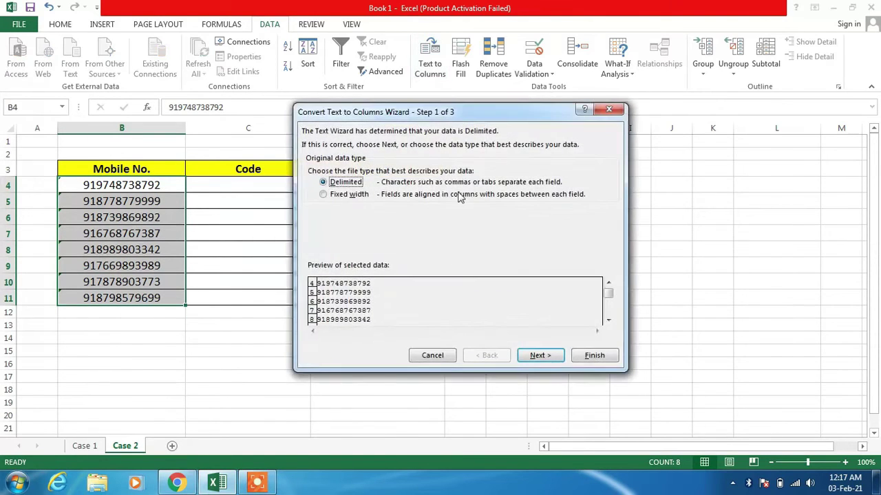
left_click(323, 195)
left_click(534, 354)
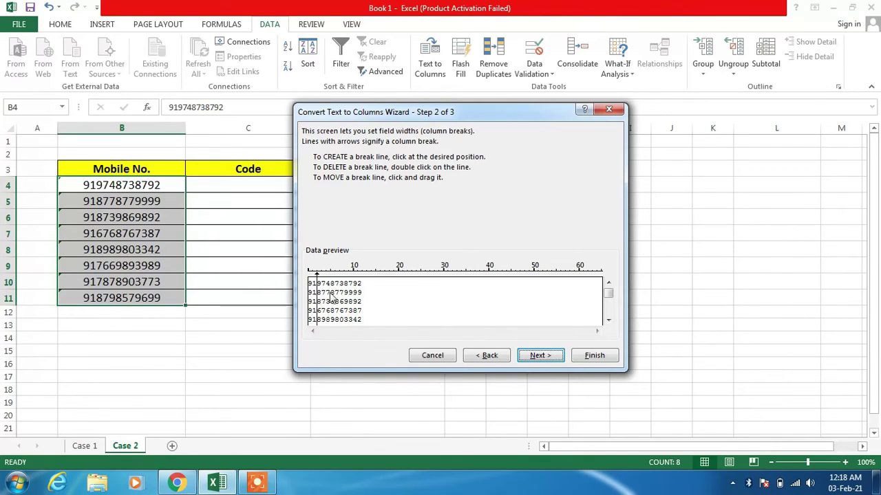
- Send the split to $C$4, finish, and replace existing cells, filling Code with 91 and Mobile
left_click(540, 357)
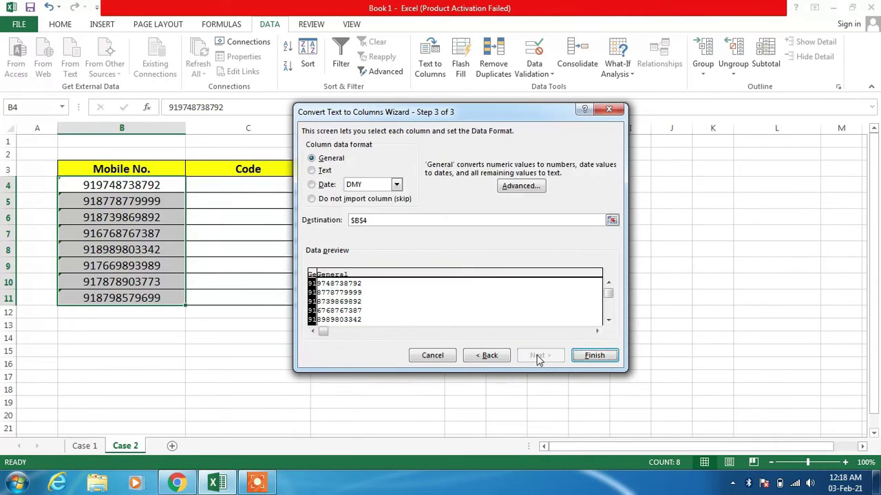
left_click(612, 220)
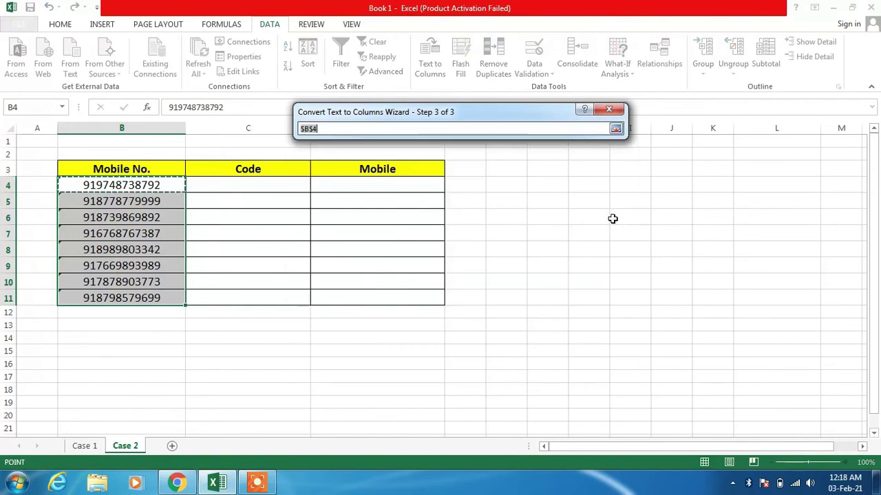
left_click(234, 188)
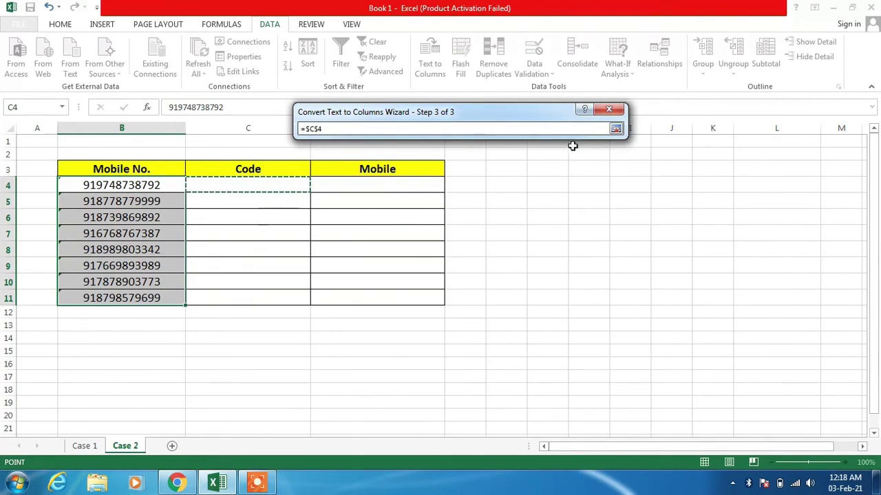
left_click(616, 130)
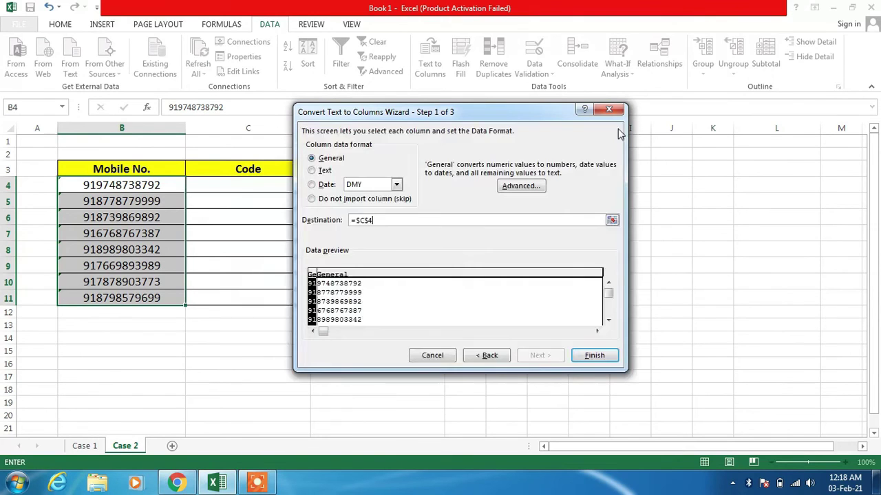
left_click(593, 356)
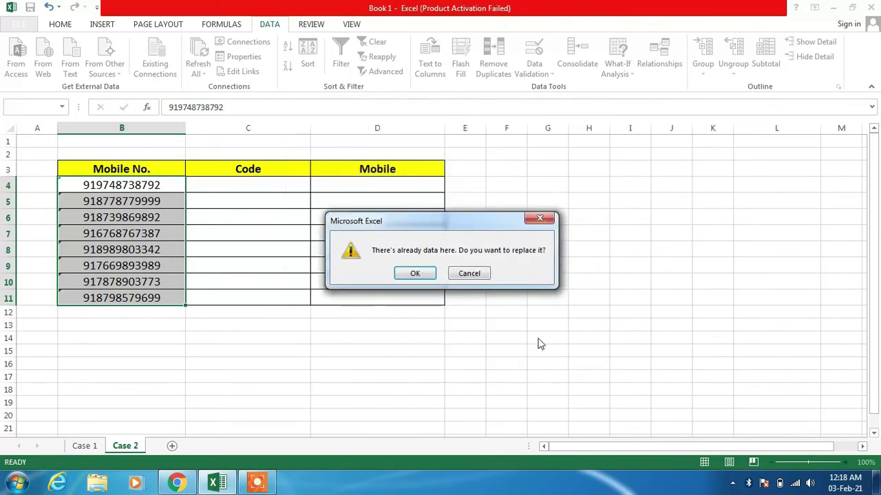
left_click(421, 274)
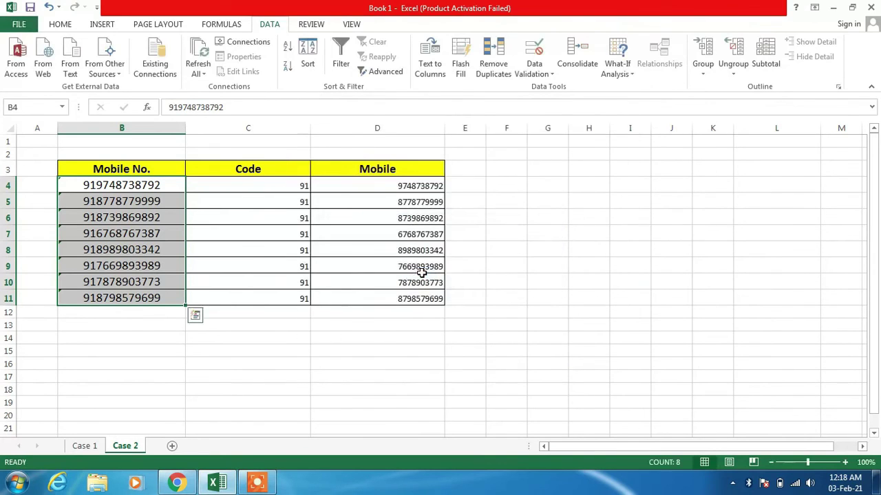
left_click(230, 334)
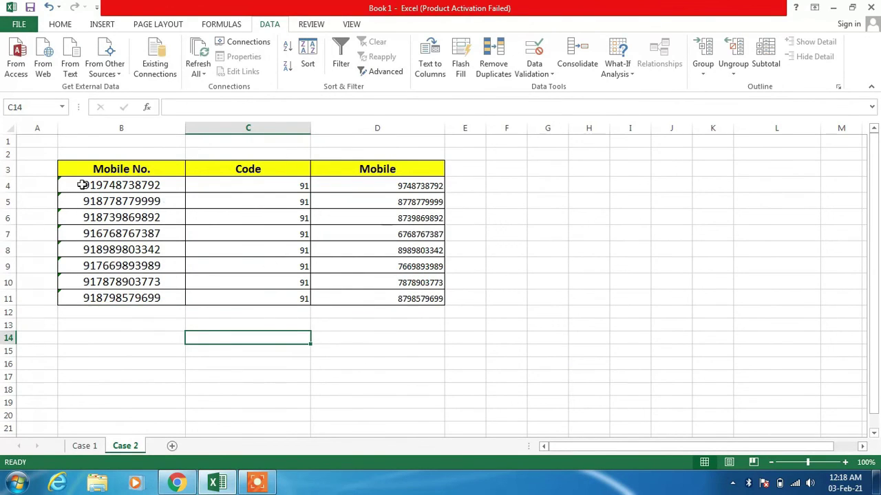